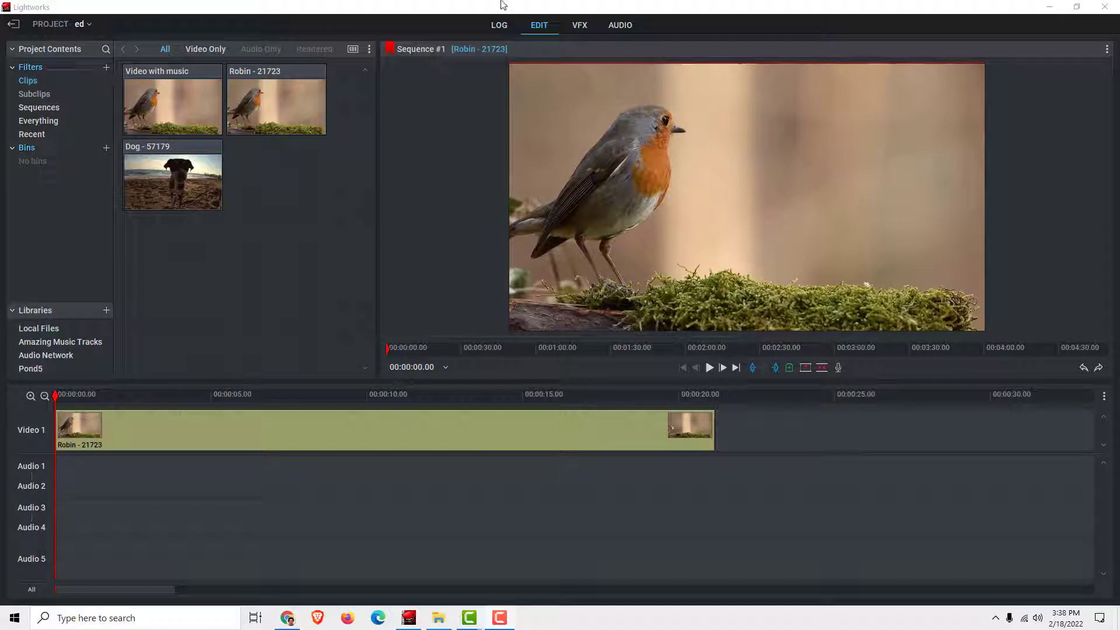
- Record a voiceover over the robin clip, creating Voice Over #11 on Audio 5
left_click(838, 370)
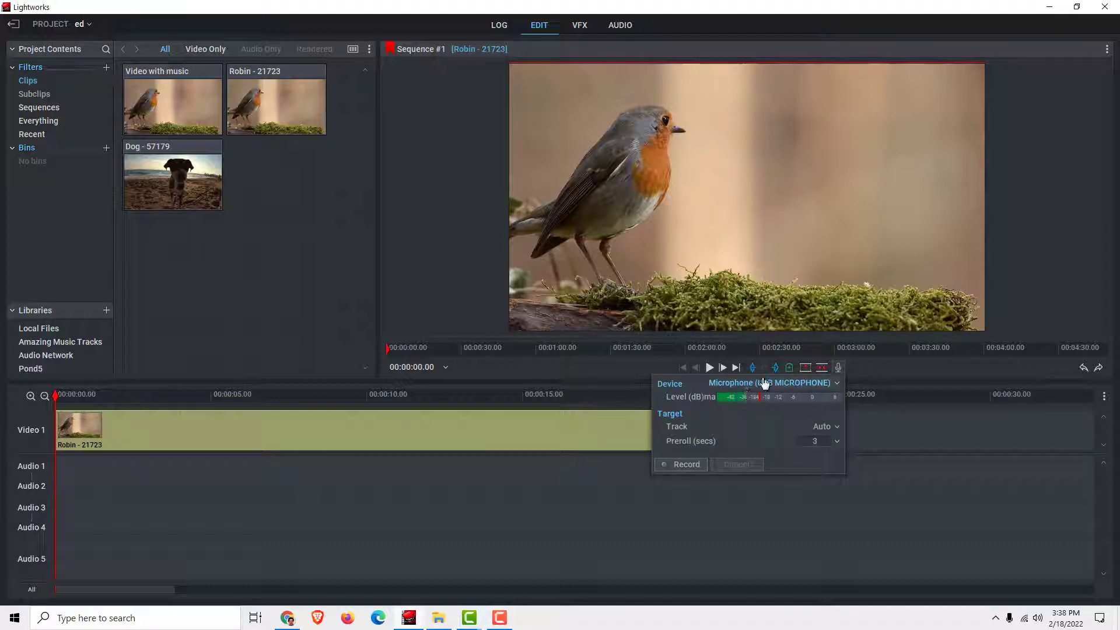
left_click(681, 464)
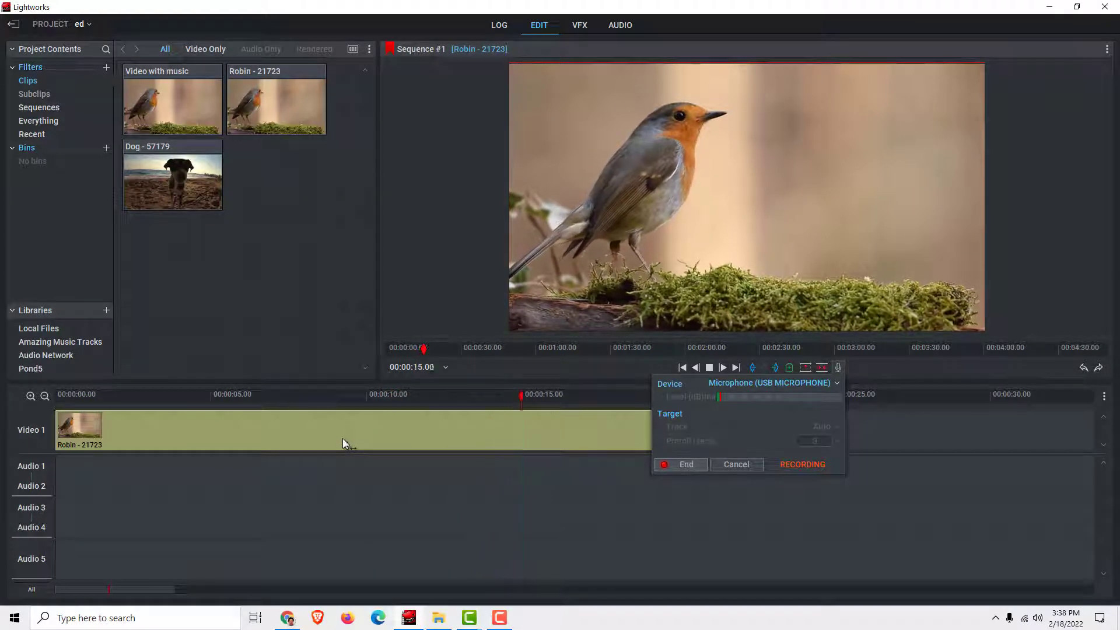
left_click(683, 464)
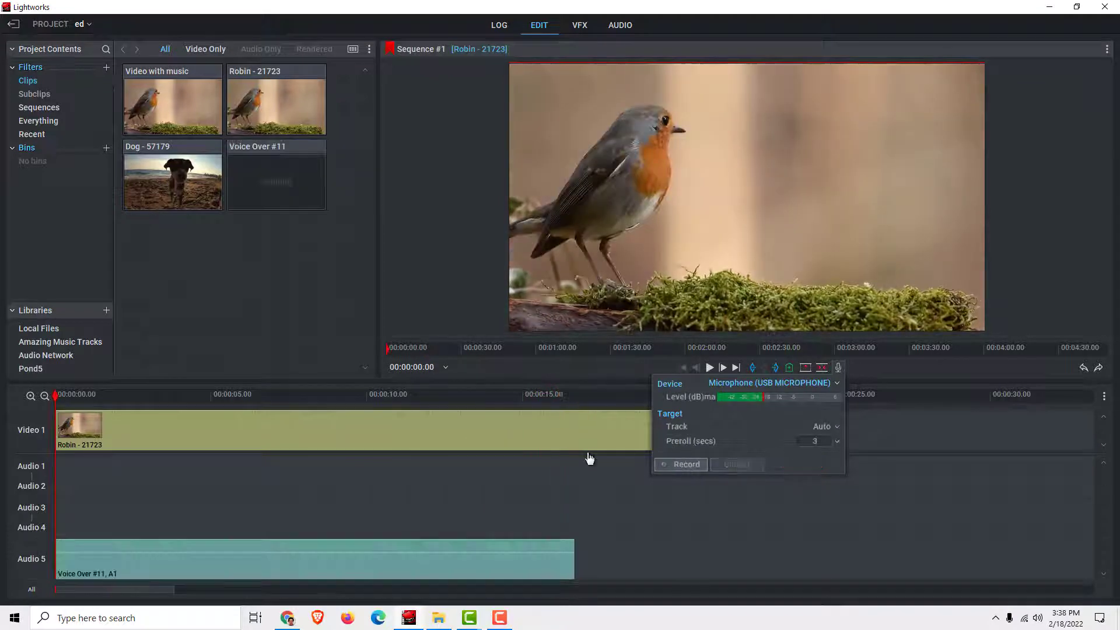
- Export Sequence #1 as H.264/MP4 named 'voiceover video' at 720p, 30 fps
left_click(382, 559)
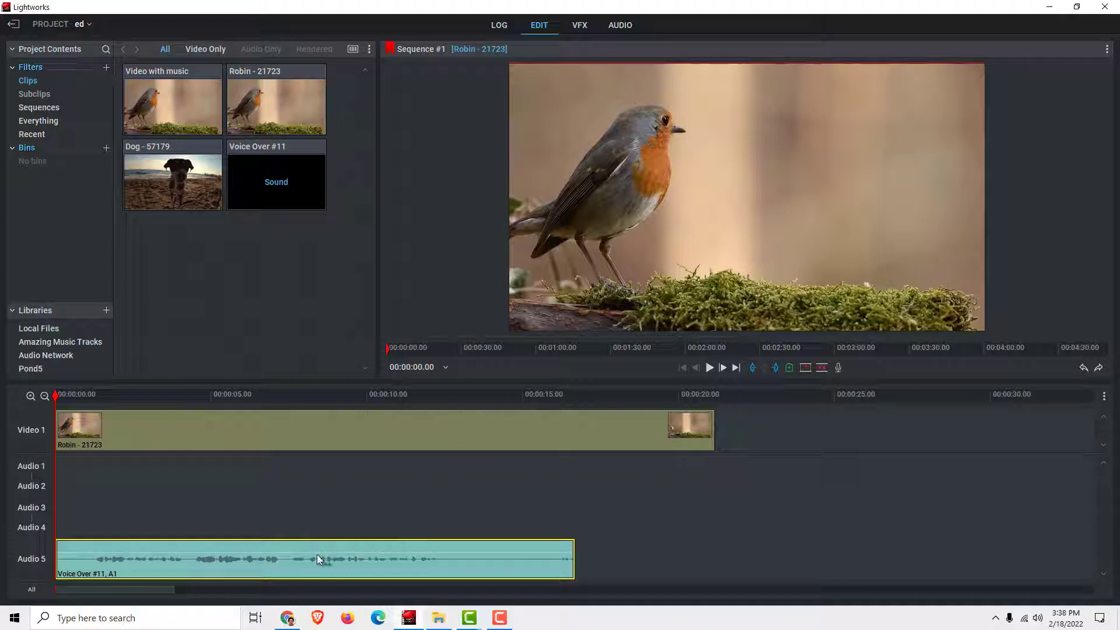
right_click(143, 565)
mouse_move(212, 557)
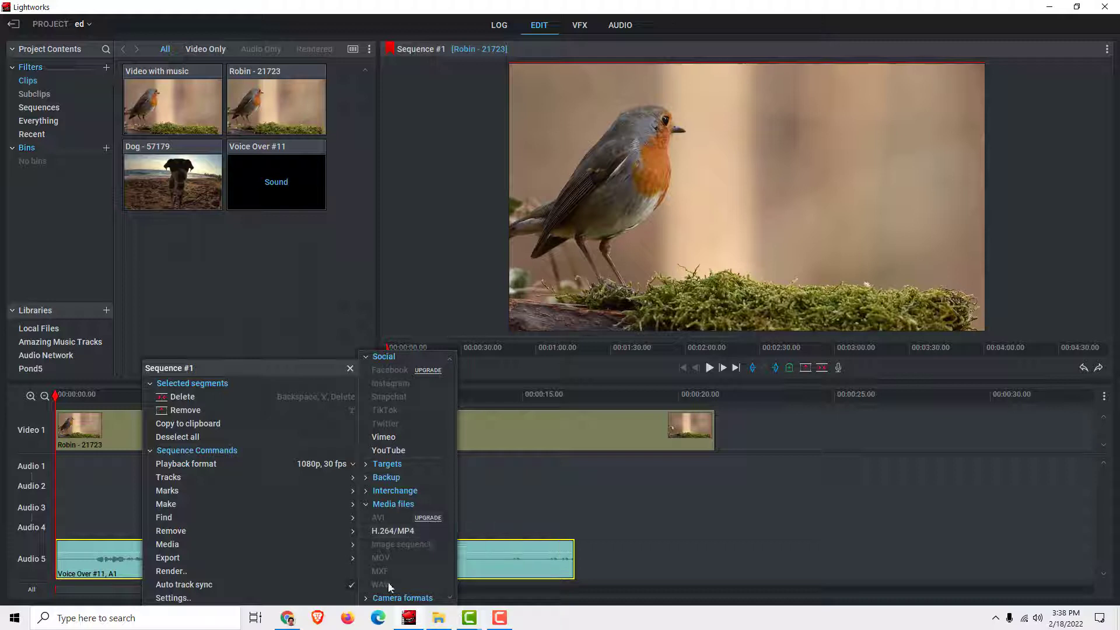
left_click(405, 531)
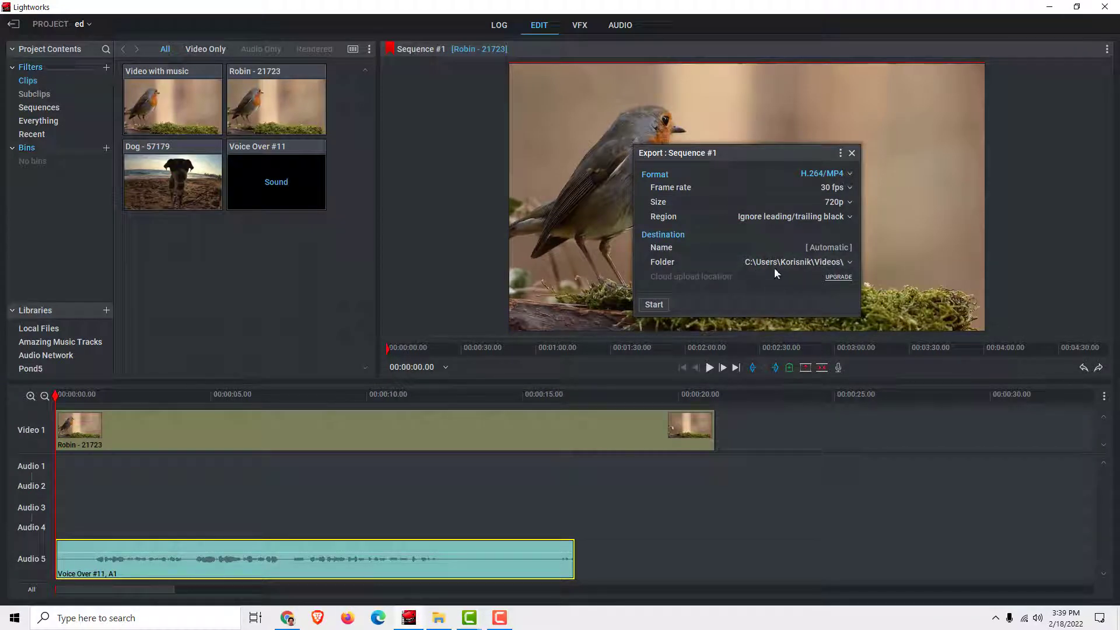
left_click(781, 247)
type("voiceover video")
left_click(662, 304)
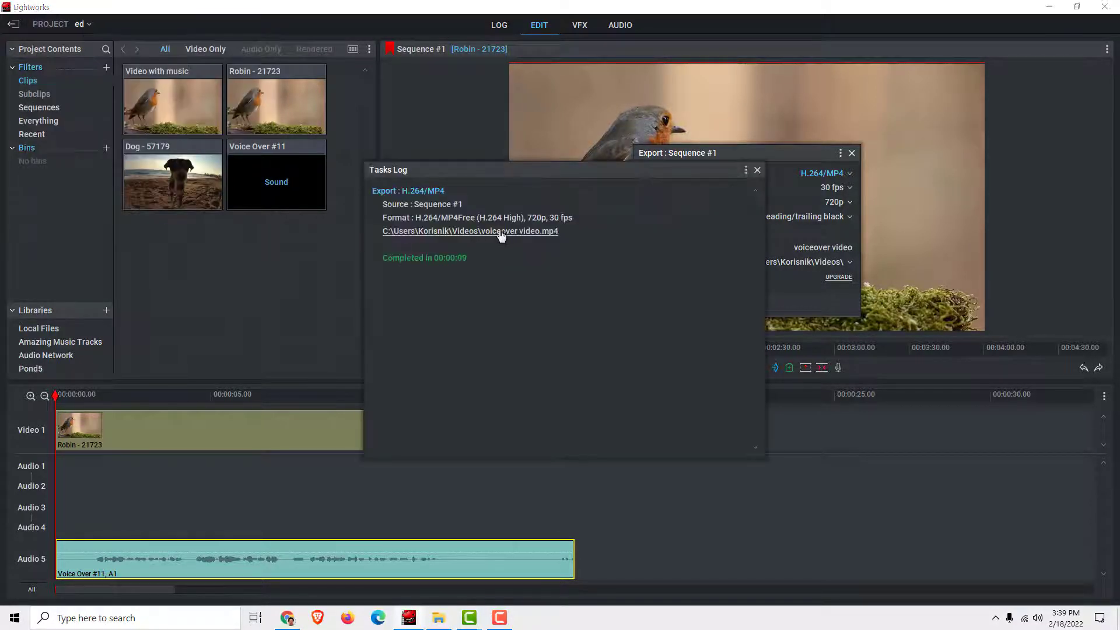
- Confirm voiceover video.mp4 in the maximized Videos folder, then launch VLC media player
left_click(500, 232)
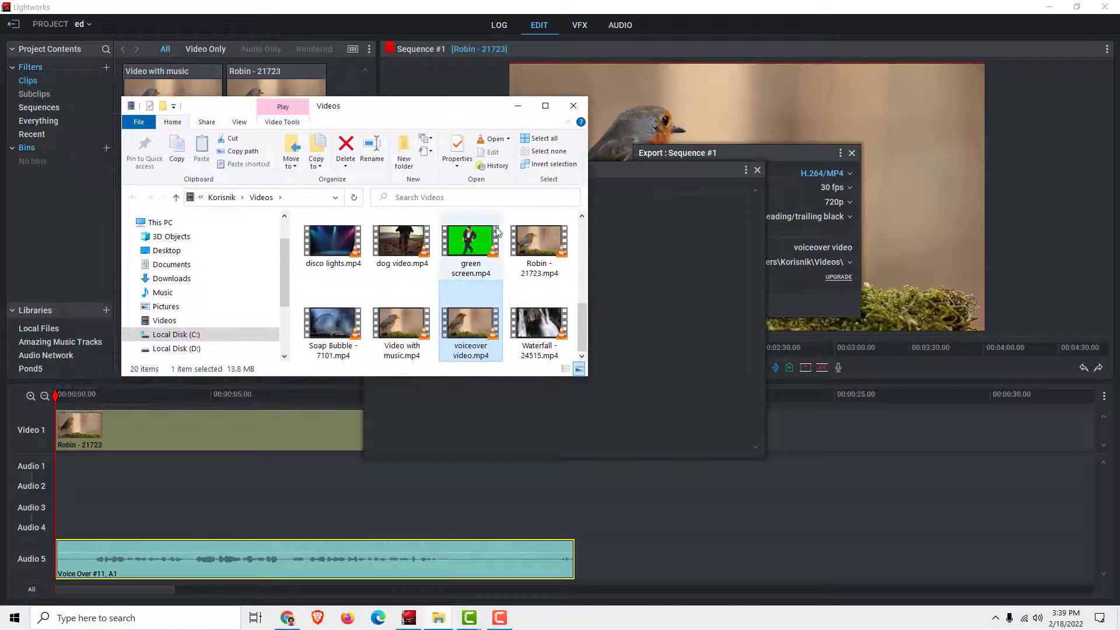
left_click(546, 105)
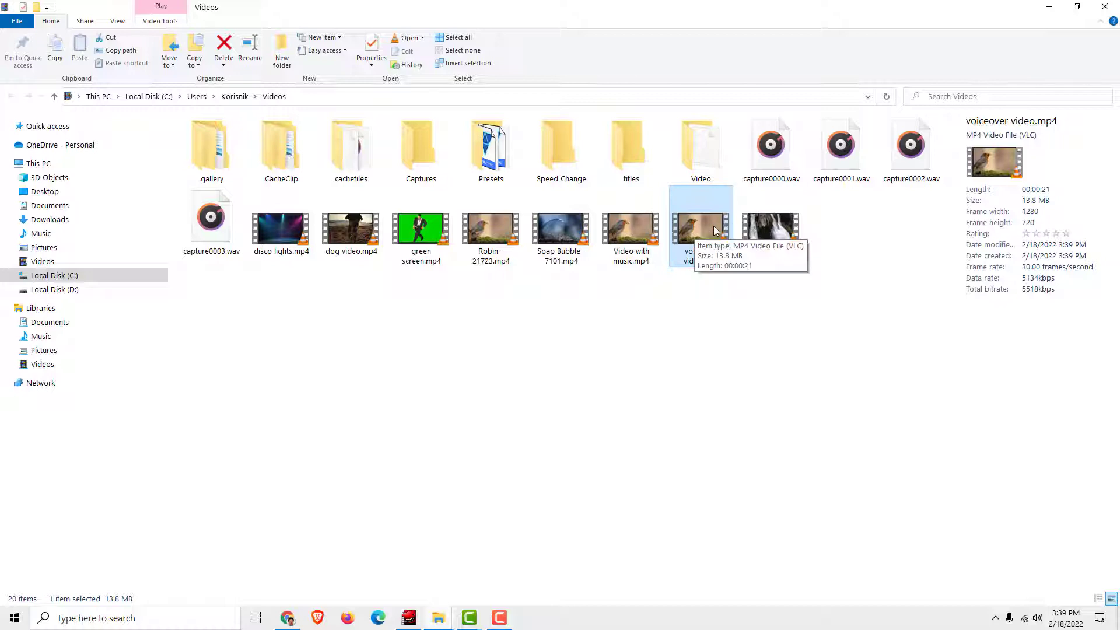
key("super")
type("vlc")
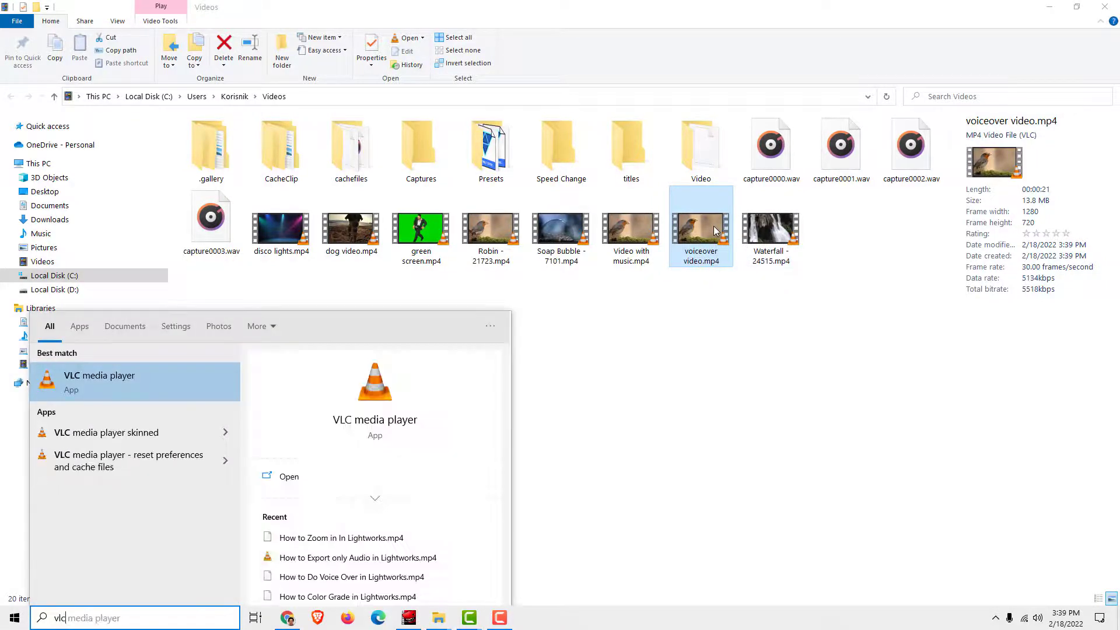
key("Return")
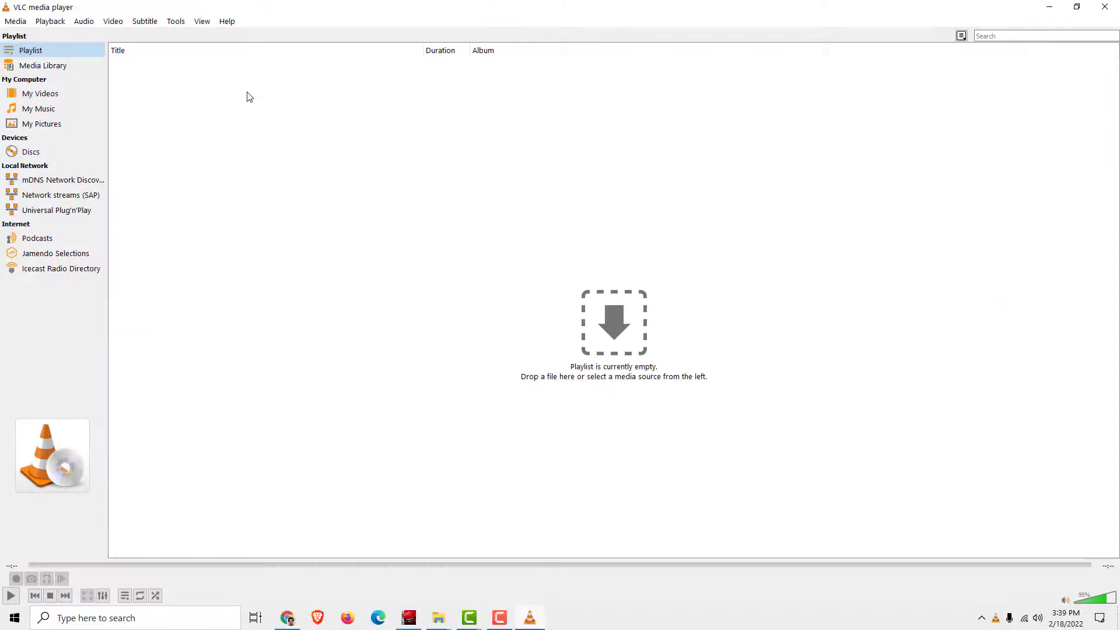
- Set up a VLC conversion of voiceover video.mp4 using the Audio - MP3 profile
left_click(17, 22)
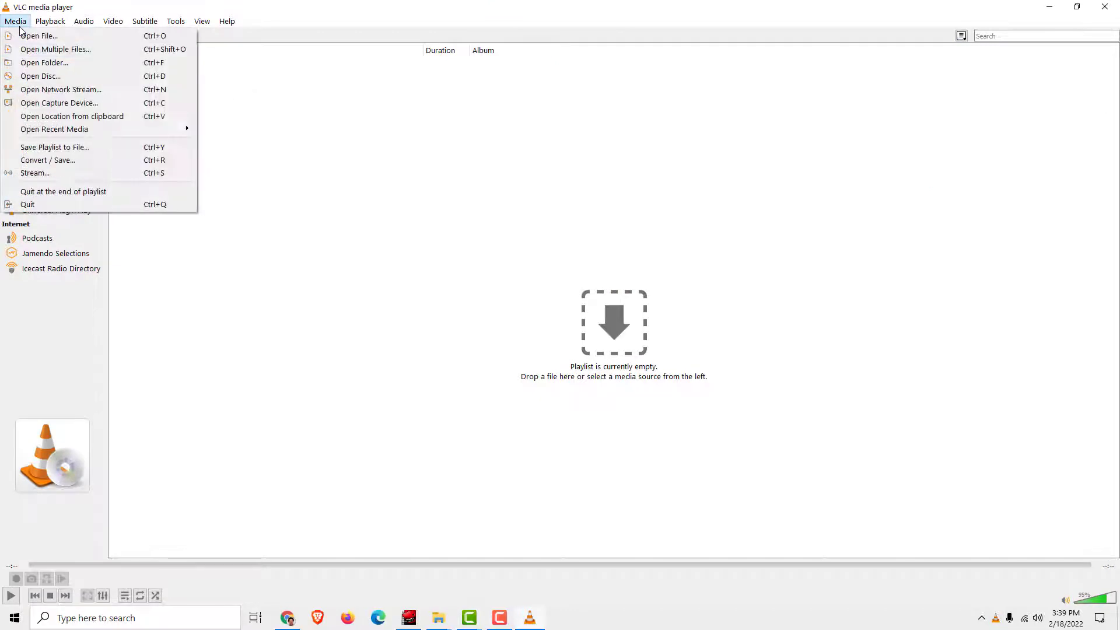
left_click(79, 158)
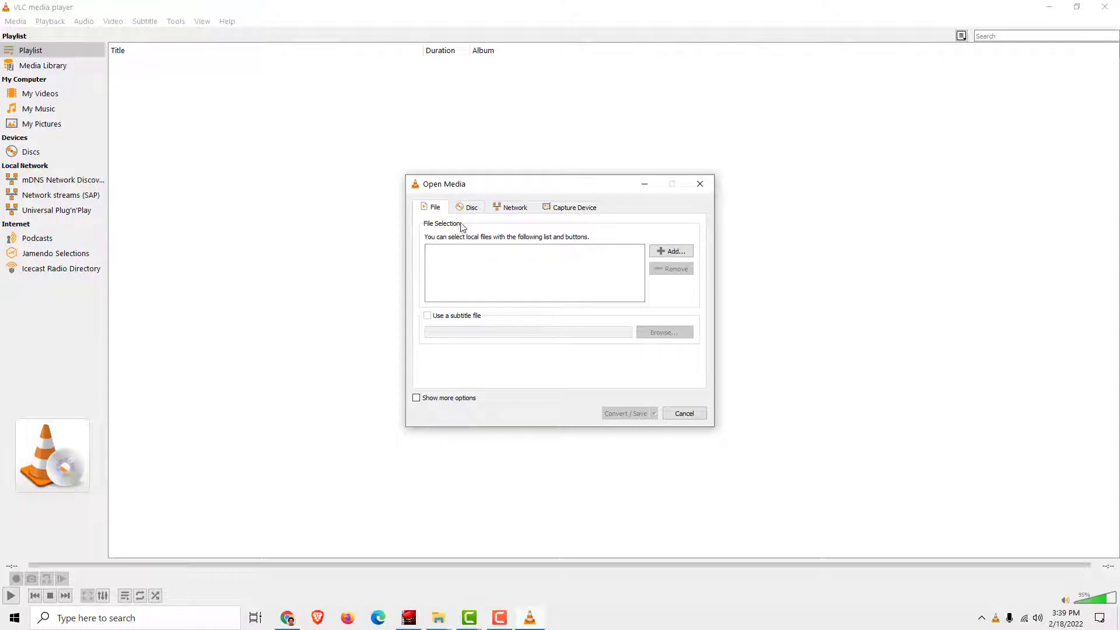
left_click(672, 251)
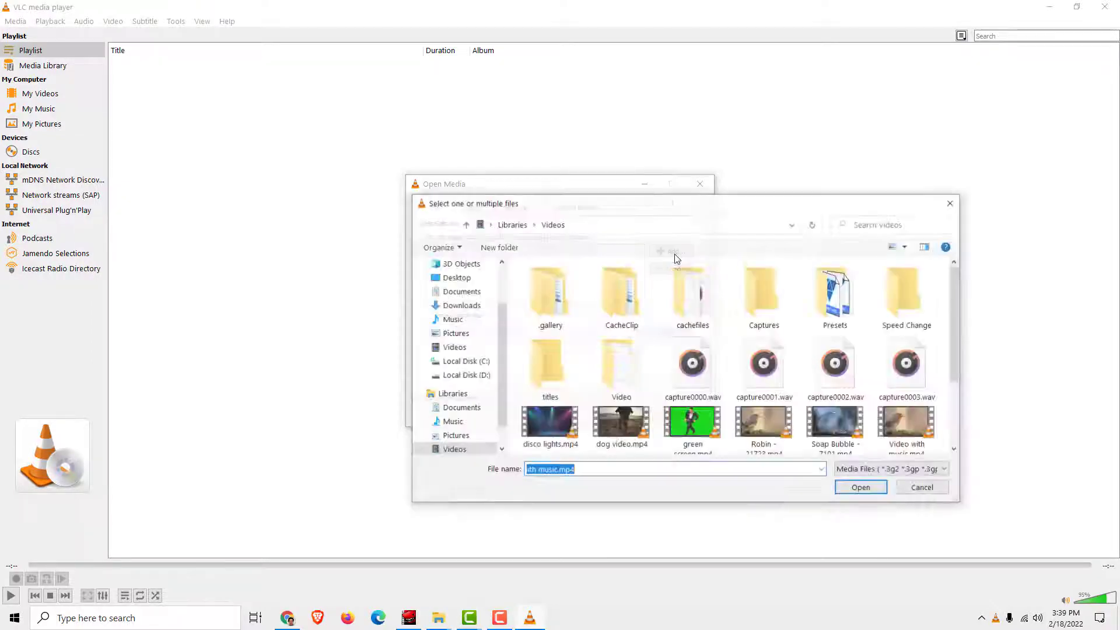
left_click(548, 420)
left_click(861, 488)
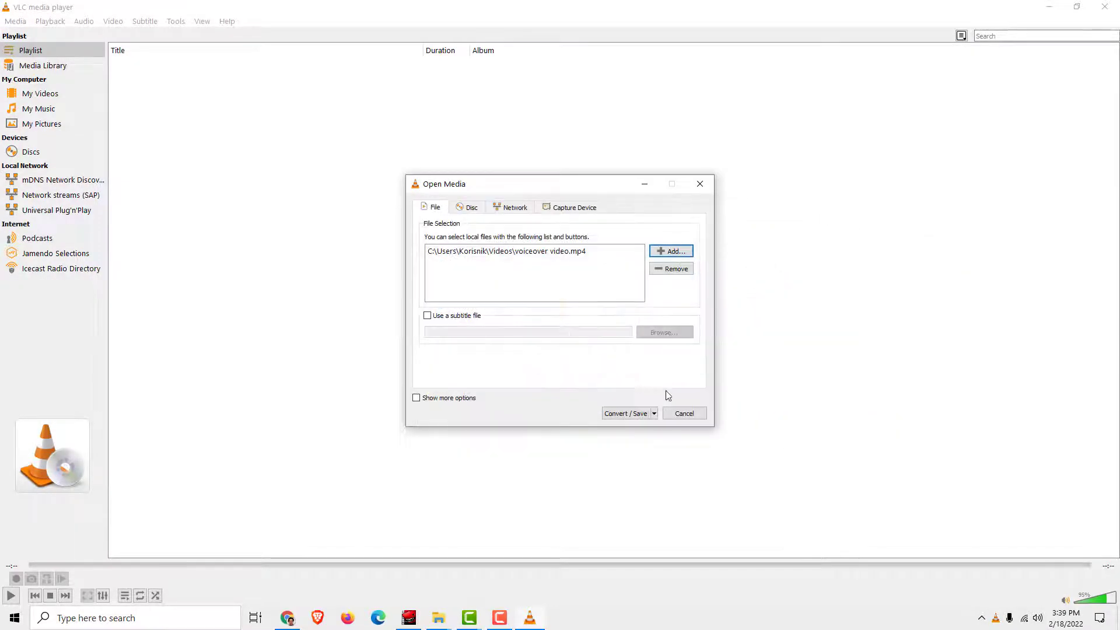
left_click(622, 414)
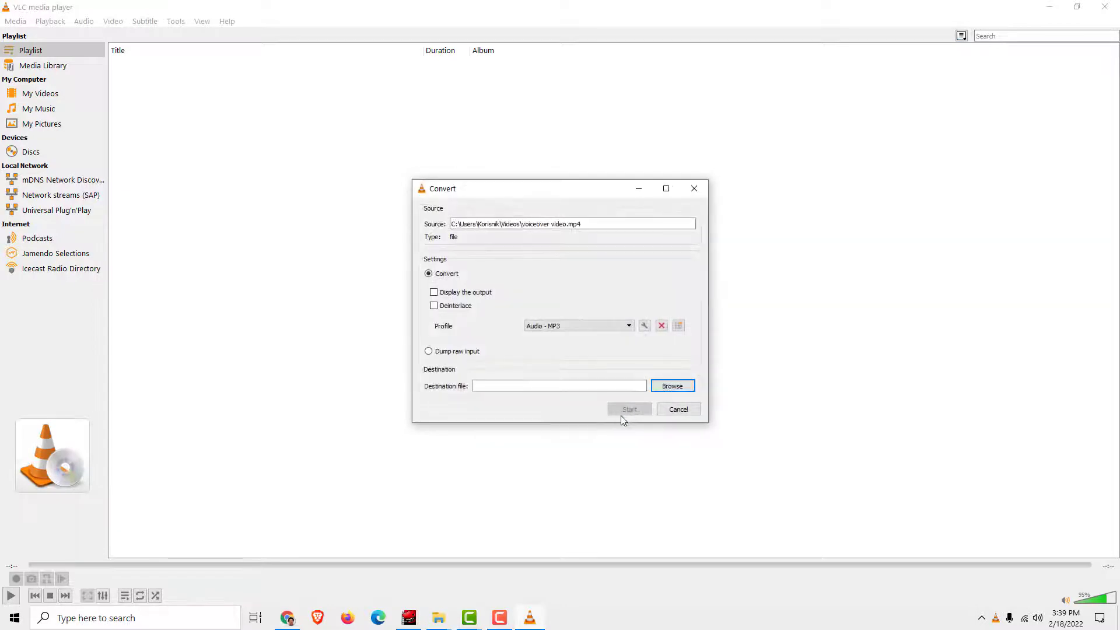
left_click(569, 331)
left_click(565, 330)
- Name the output file voiceover video.mp3 in the Videos folder
left_click(672, 386)
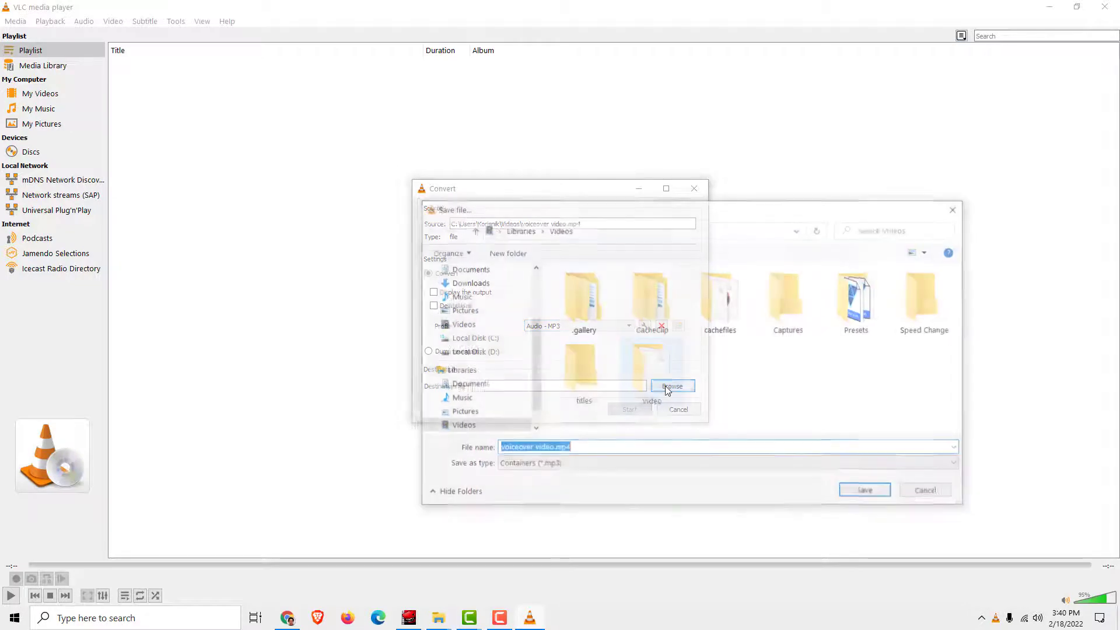
left_click(579, 449)
key("BackSpace")
key("BackSpace")
key("BackSpace")
key("BackSpace")
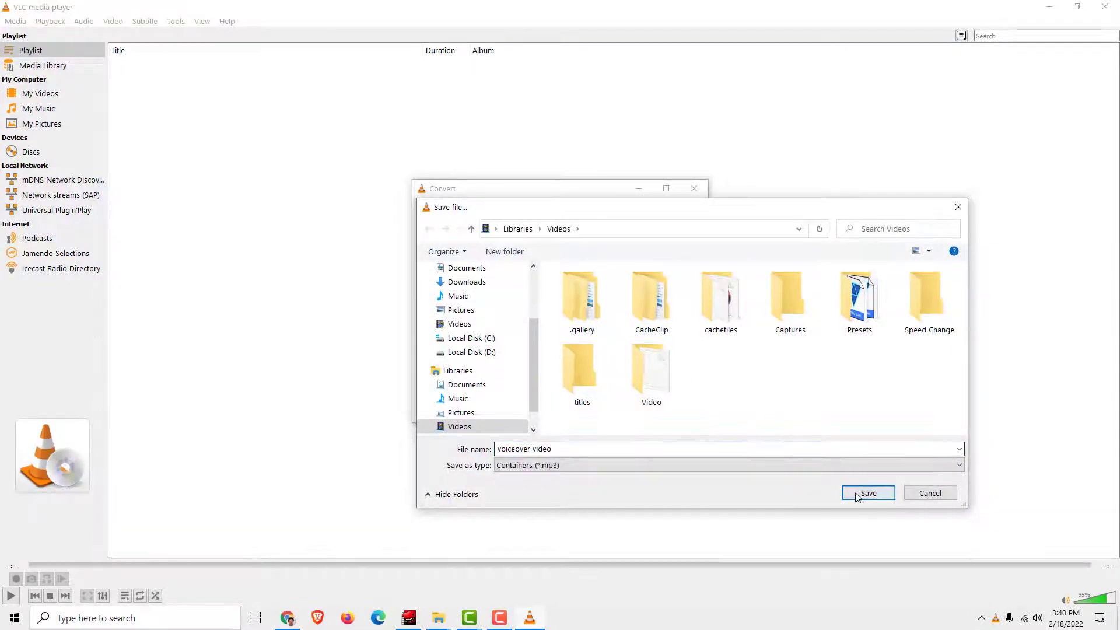
key("Return")
- Run the MP3 conversion and verify voiceover video.mp3 is 331 KB, 21 seconds
left_click(632, 411)
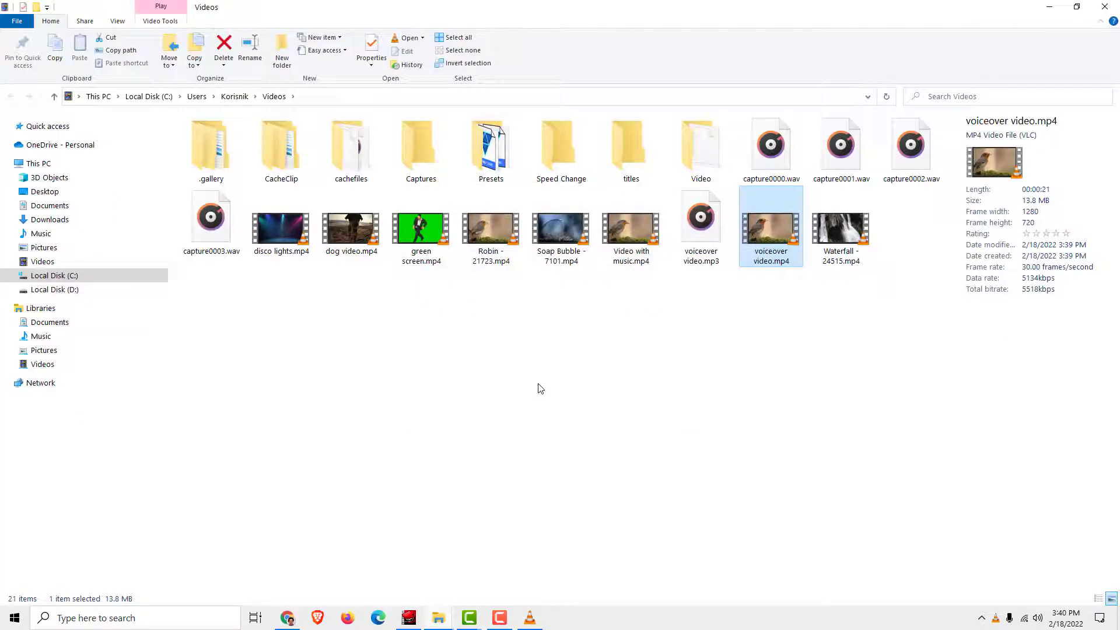
left_click(540, 388)
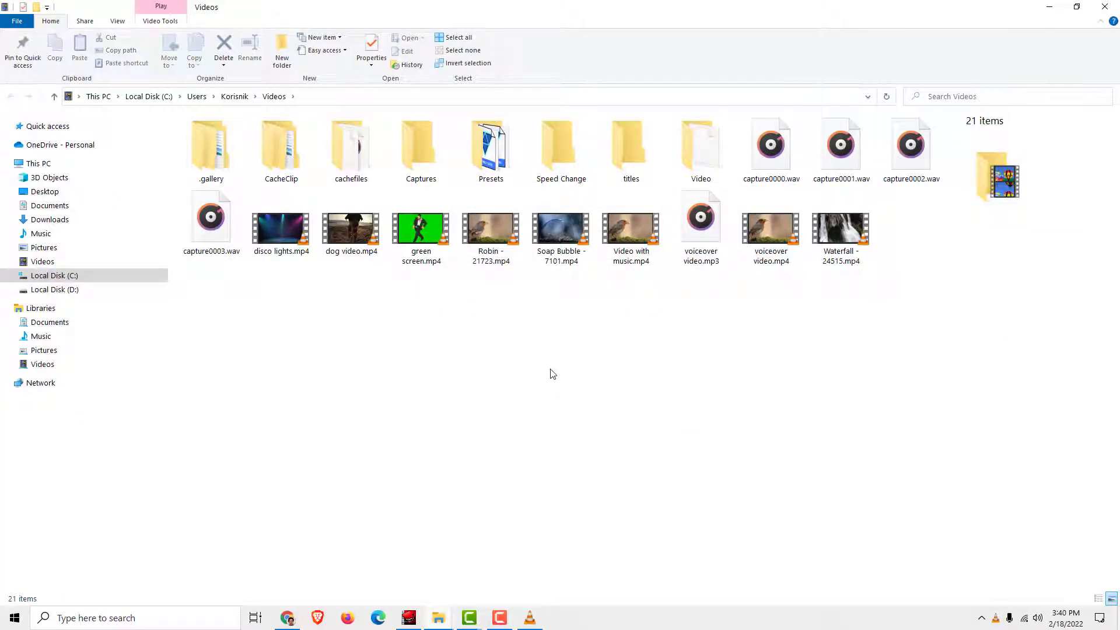
left_click(706, 228)
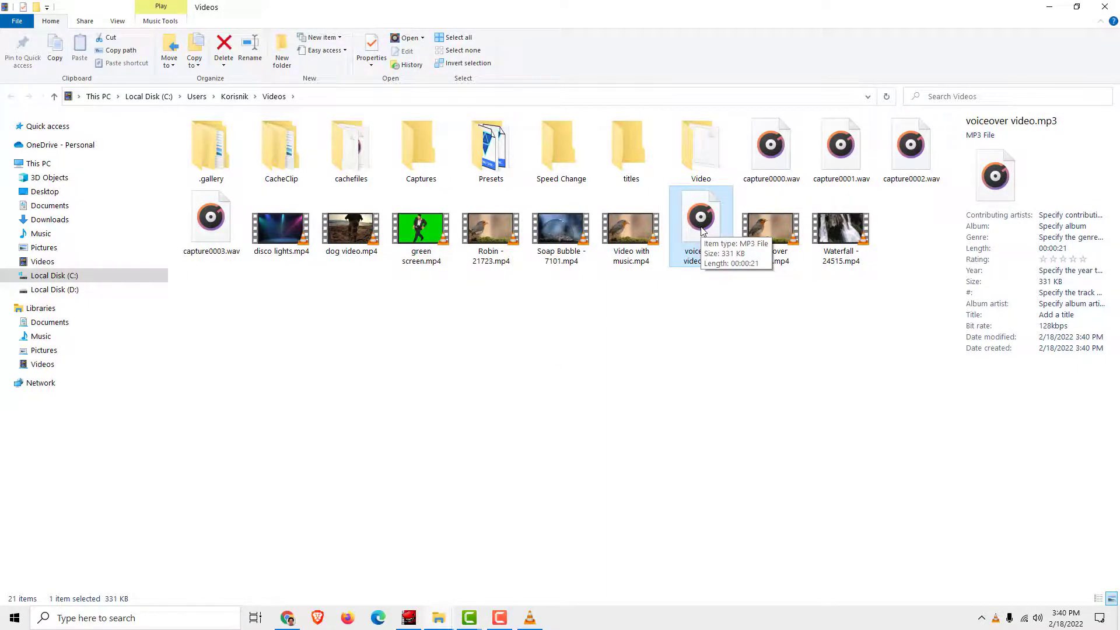
- Launch Audacity from the Windows search
key("super")
type("audac")
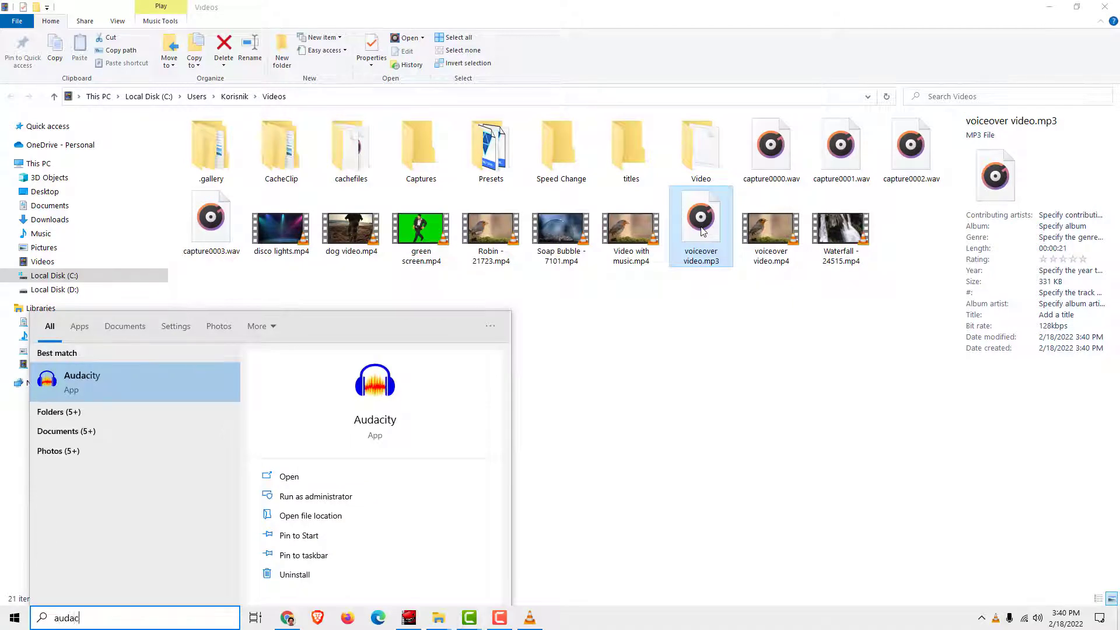
type("ity")
key("Return")
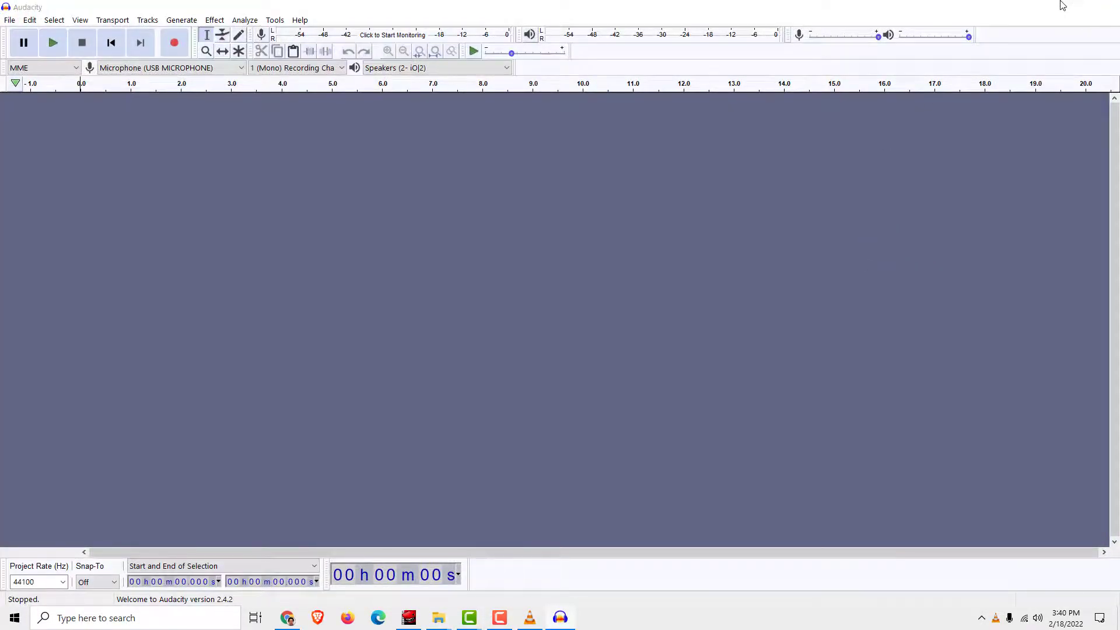
- Load voiceover video.mp3 into Audacity and capture a noise profile from the quiet stretch near 13 s
key("alt+Tab")
left_click_drag(700, 227, 392, 324)
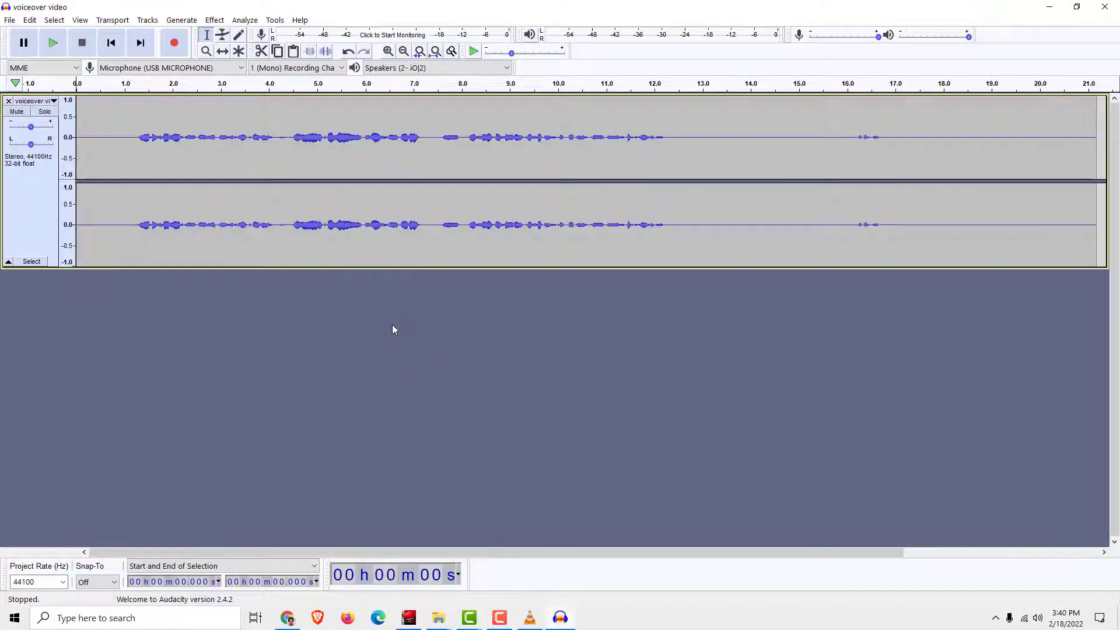
left_click_drag(679, 143, 833, 137)
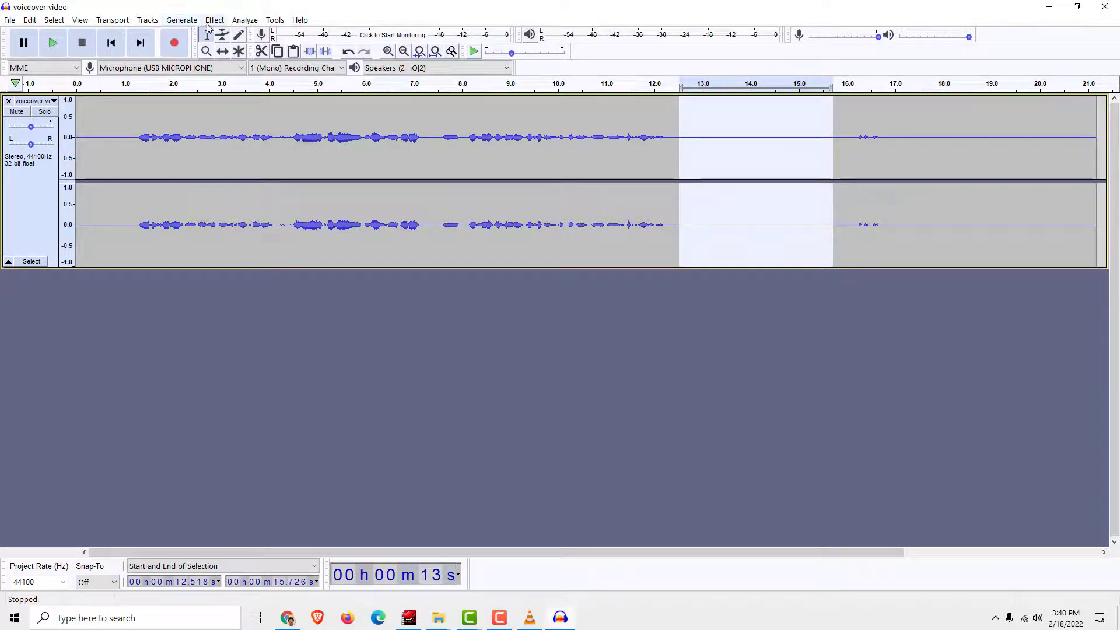
left_click(211, 20)
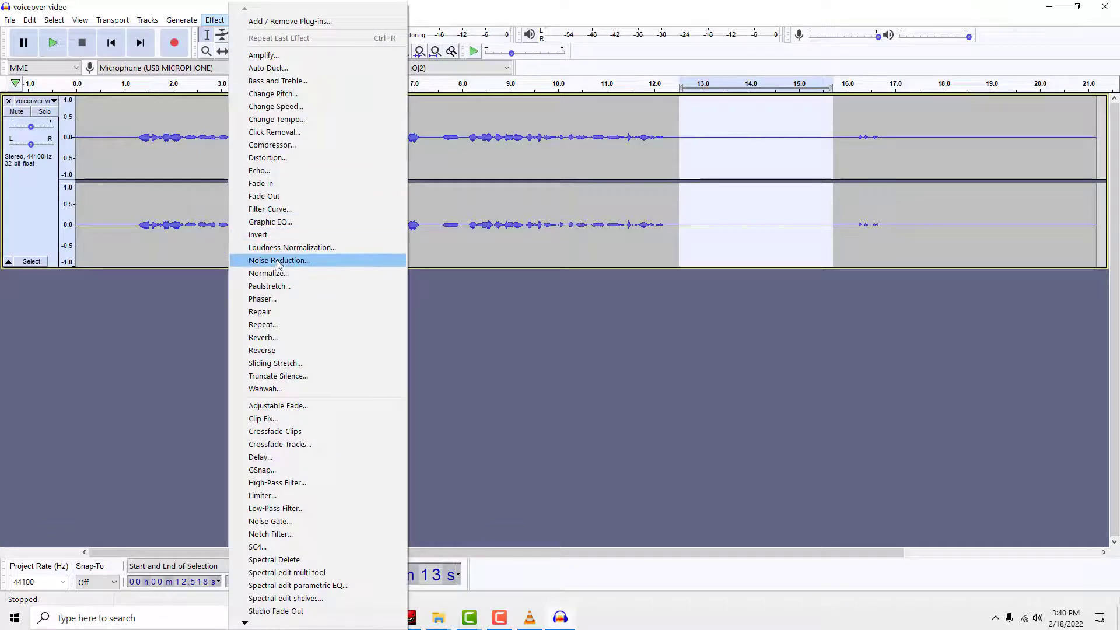
left_click(278, 261)
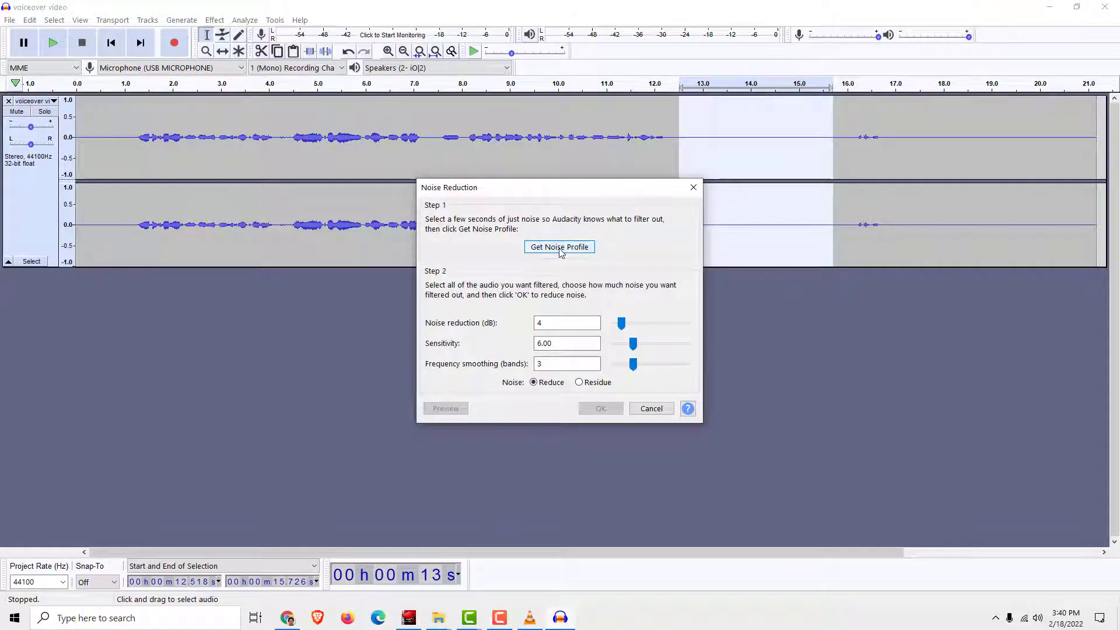
left_click(559, 247)
- Apply Noise Reduction (4 dB, sensitivity 6.00) to the entire voiceover track
left_click(24, 201)
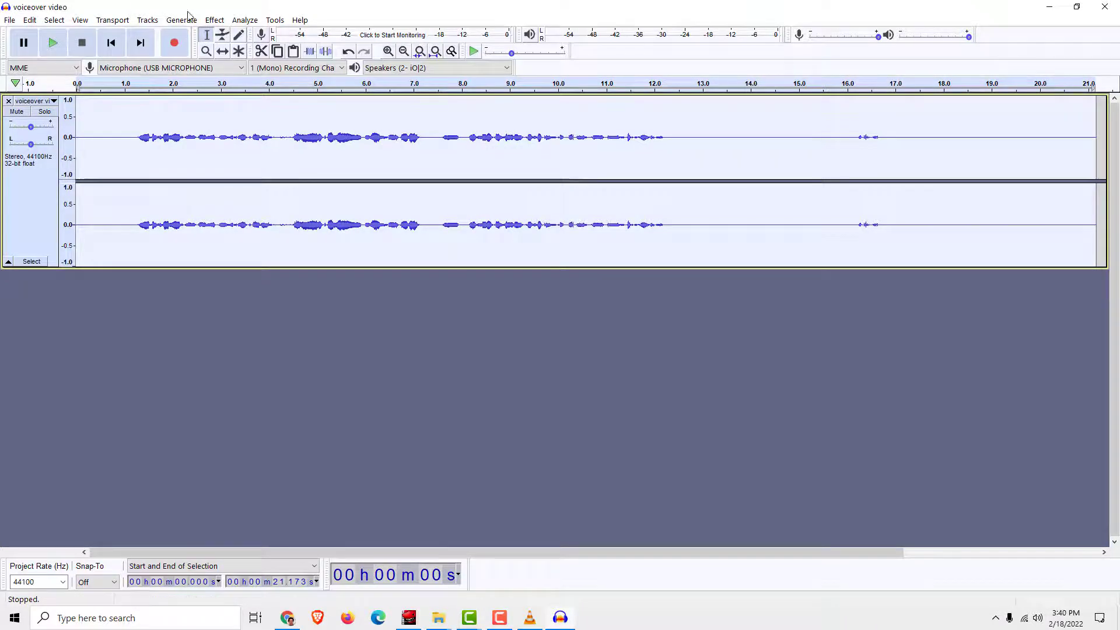
left_click(215, 19)
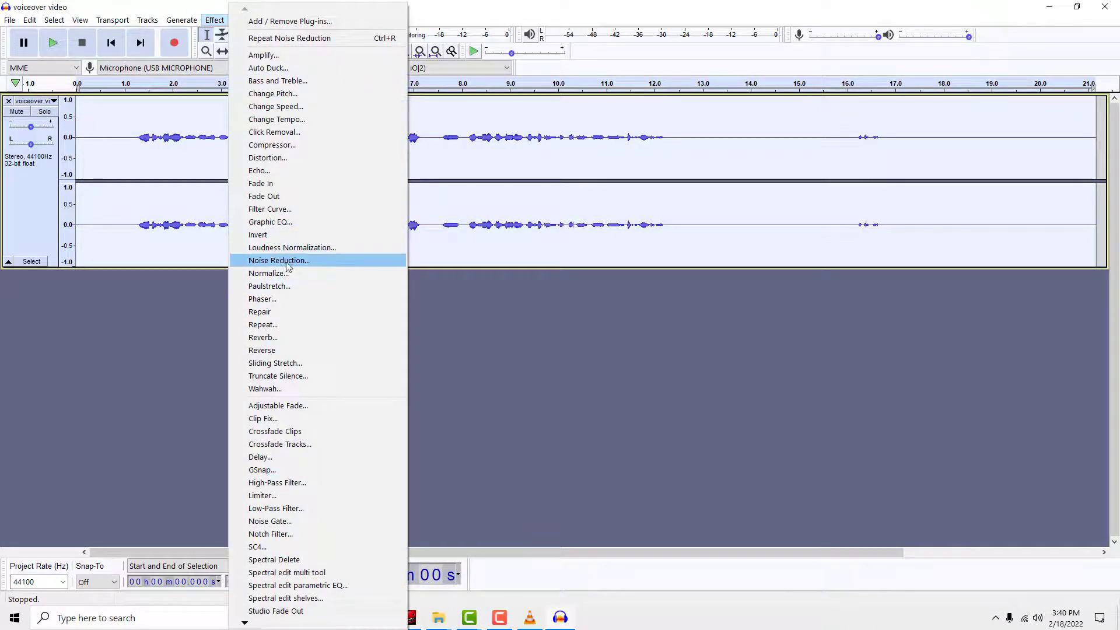
left_click(285, 260)
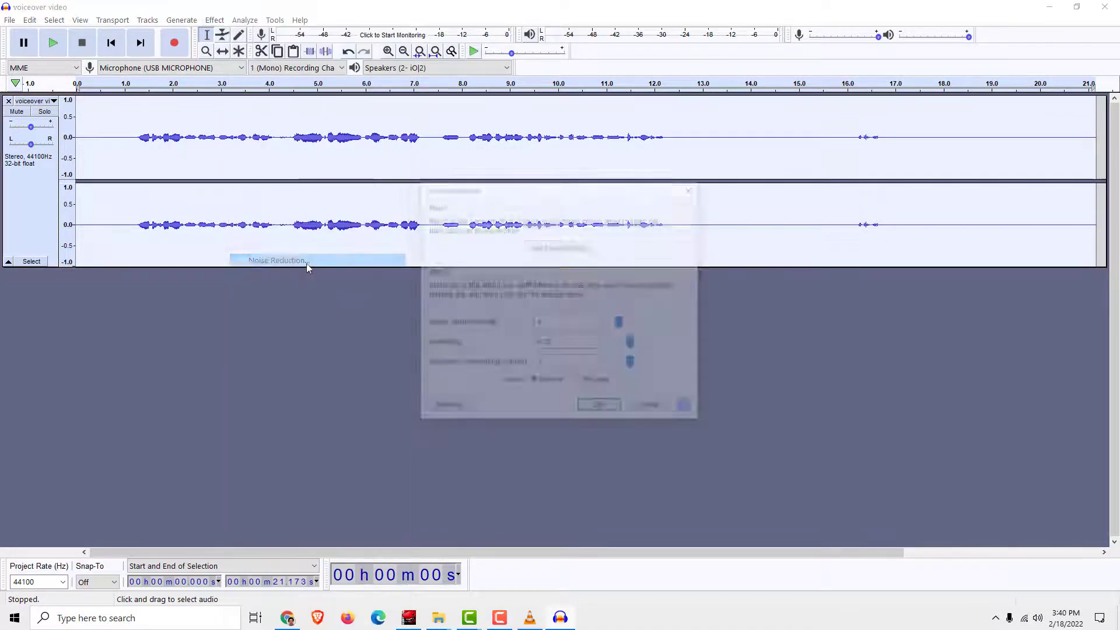
left_click(600, 408)
left_click(363, 325)
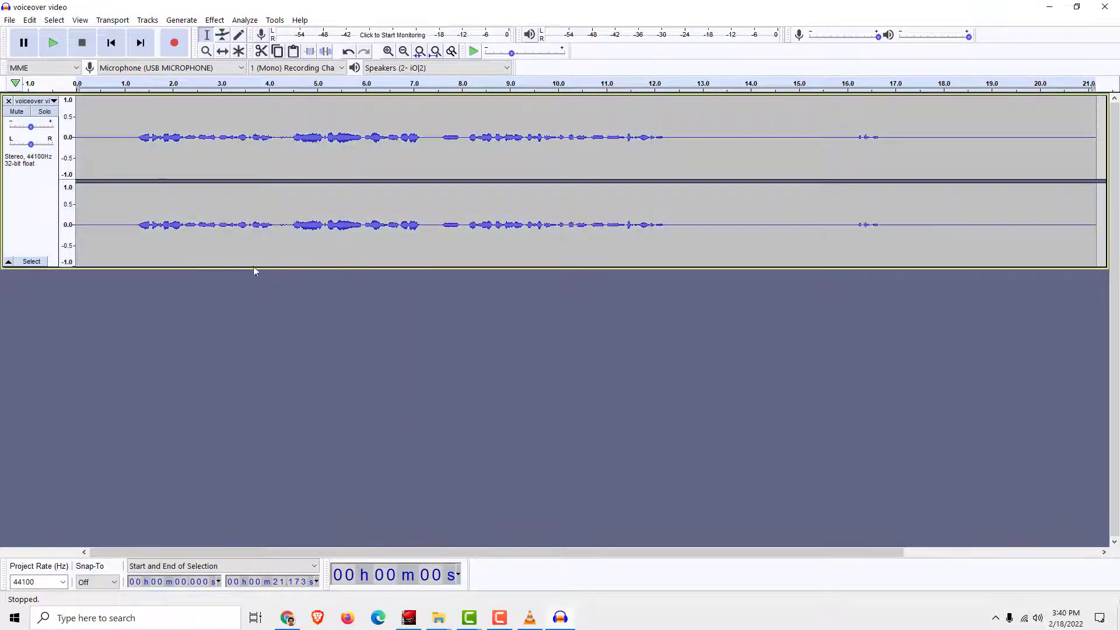
- Export the cleaned audio as a WAV named 'voiceover' into the Music folder
left_click(9, 21)
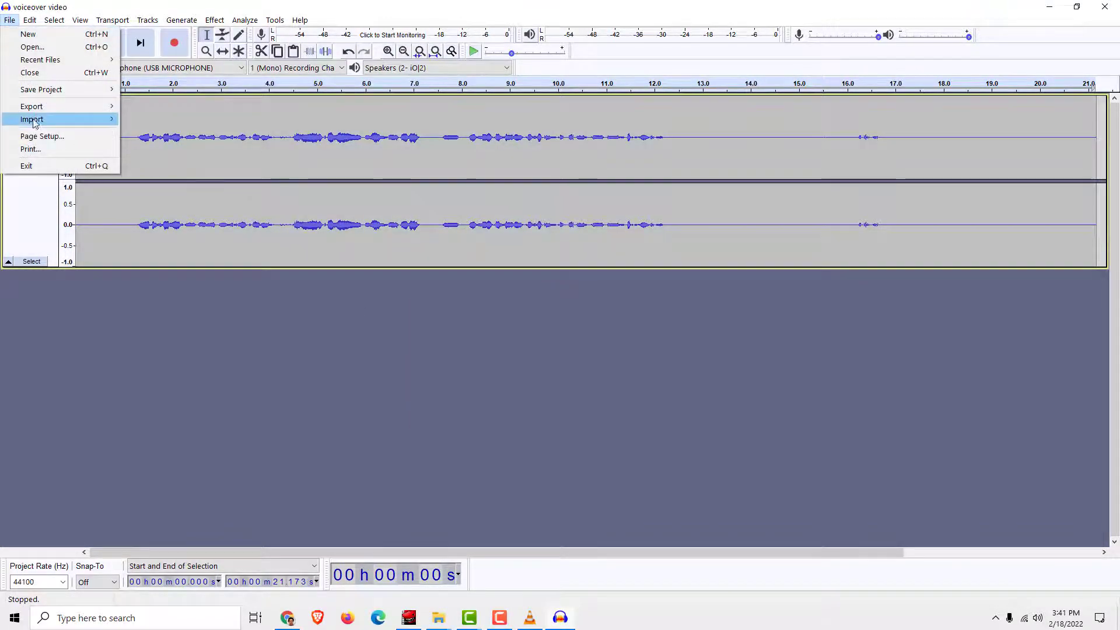
mouse_move(52, 107)
left_click(163, 119)
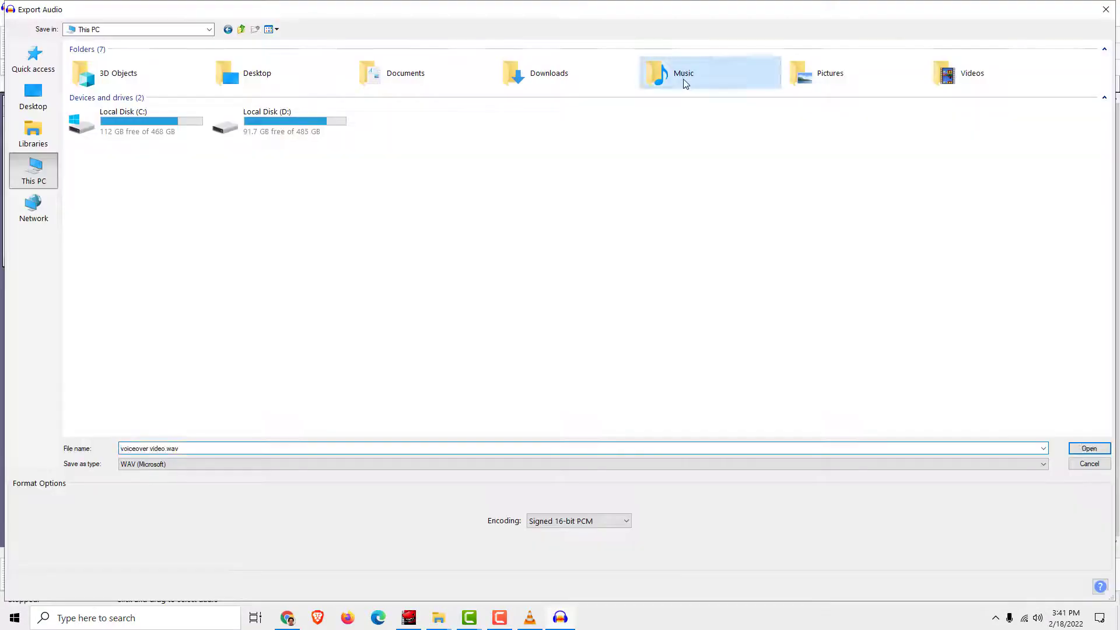
left_click(140, 448)
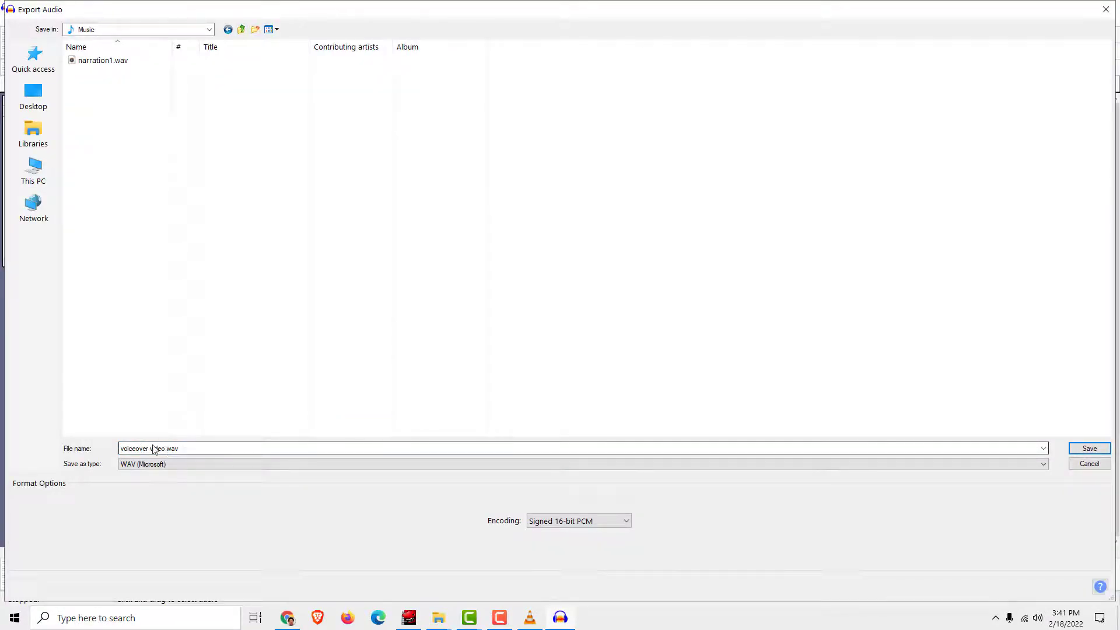
left_click(155, 448)
double_click(155, 448)
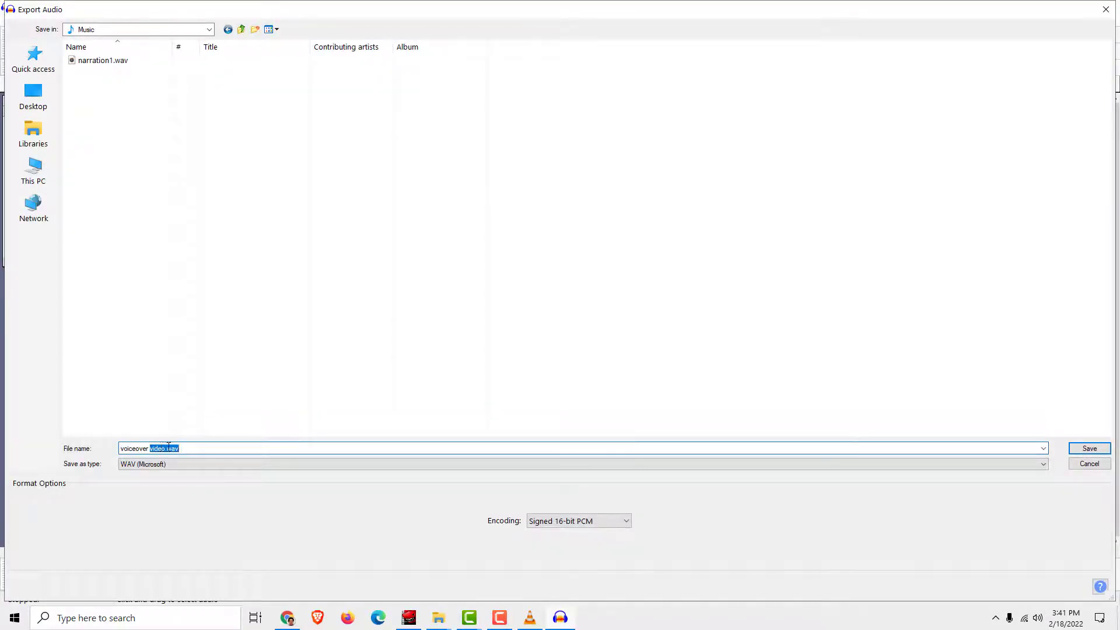
key("End")
key("shift+Left")
key("shift+Left")
key("shift+Left")
key("shift+Left")
key("shift+Left")
key("shift+Left")
key("shift+Left")
key("shift+Left")
key("shift+Left")
key("BackSpace")
left_click(1077, 450)
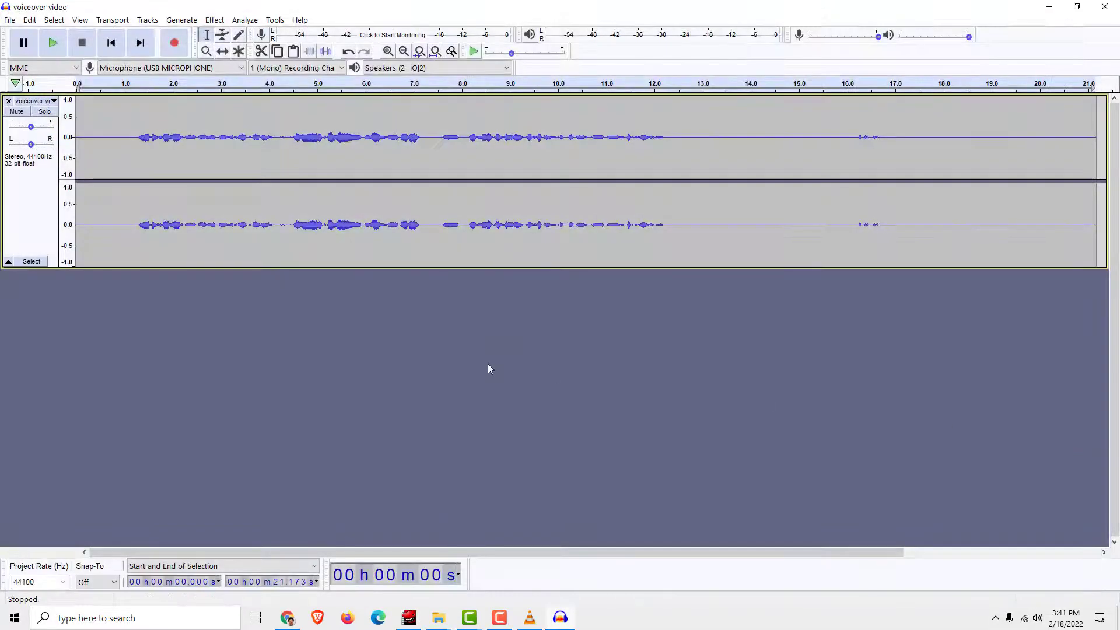
- Close the Tasks Log and Export panels in Lightworks
left_click(414, 618)
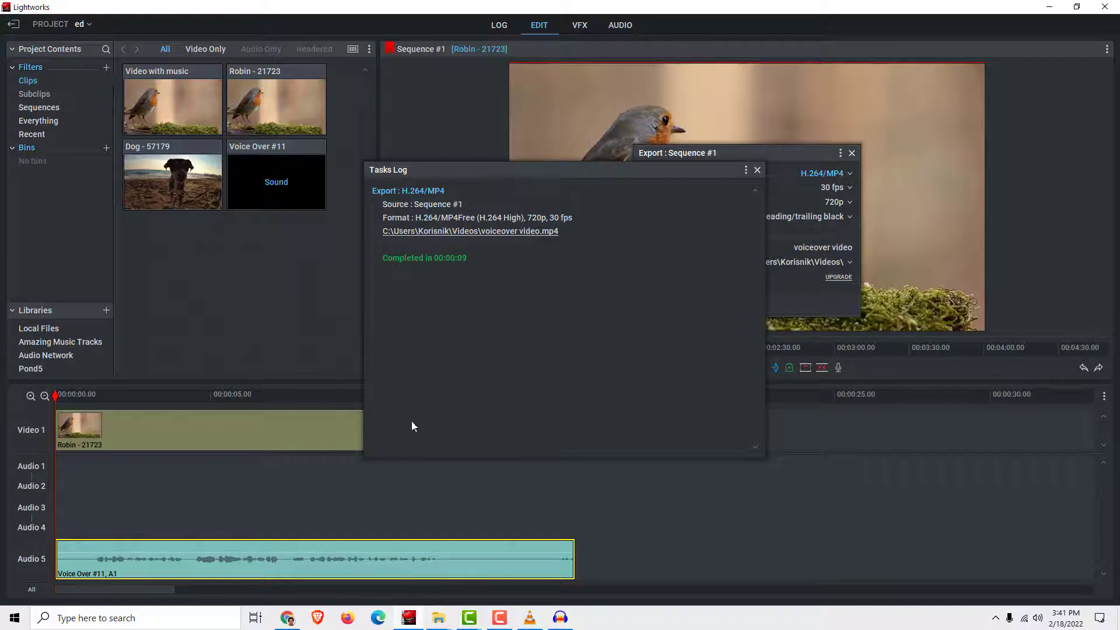
left_click(757, 170)
left_click(851, 153)
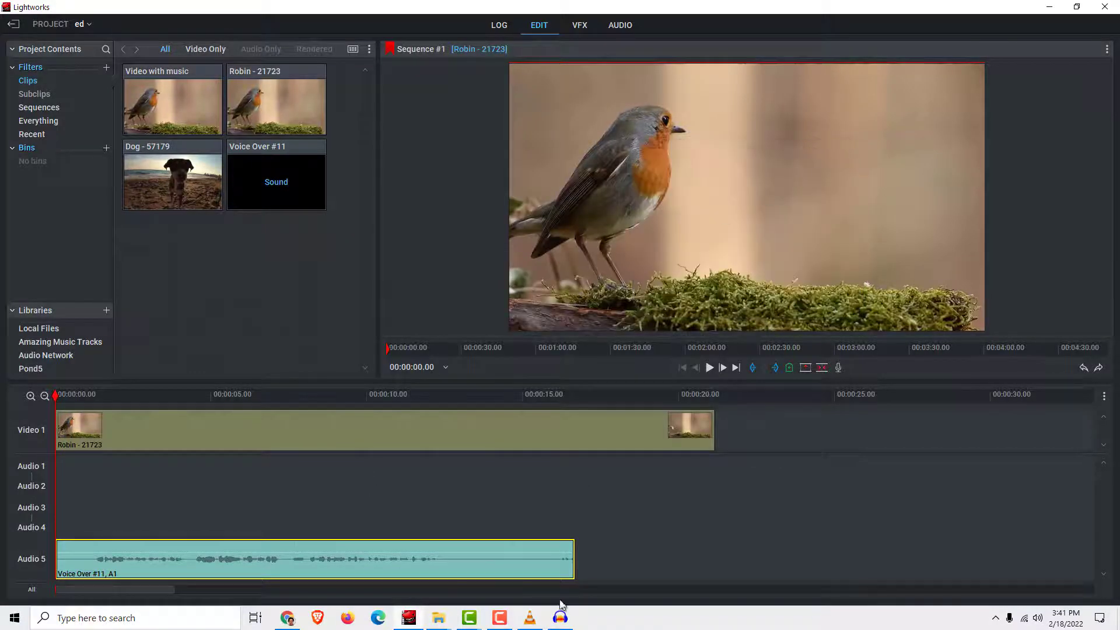
- Drag voiceover.wav from the Music folder into the Lightworks project
mouse_move(439, 617)
left_click(425, 522)
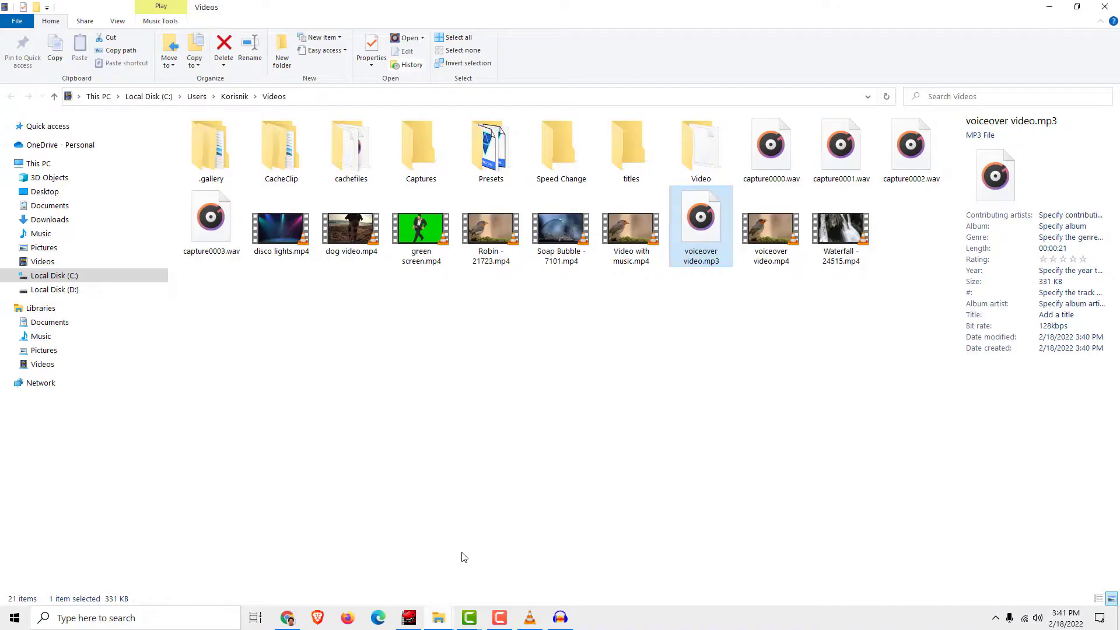
left_click(53, 234)
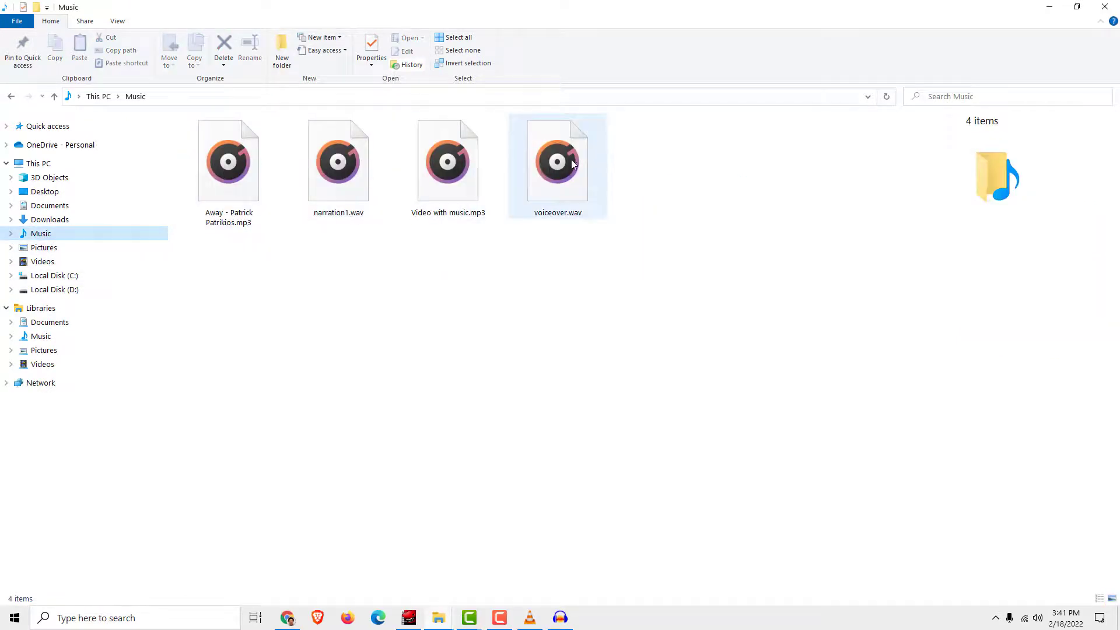
left_click_drag(557, 169, 274, 494)
- Import voiceover.wav onto Audio 1–2 under Robin - 21723 and delete Voice Over #11
left_click(415, 425)
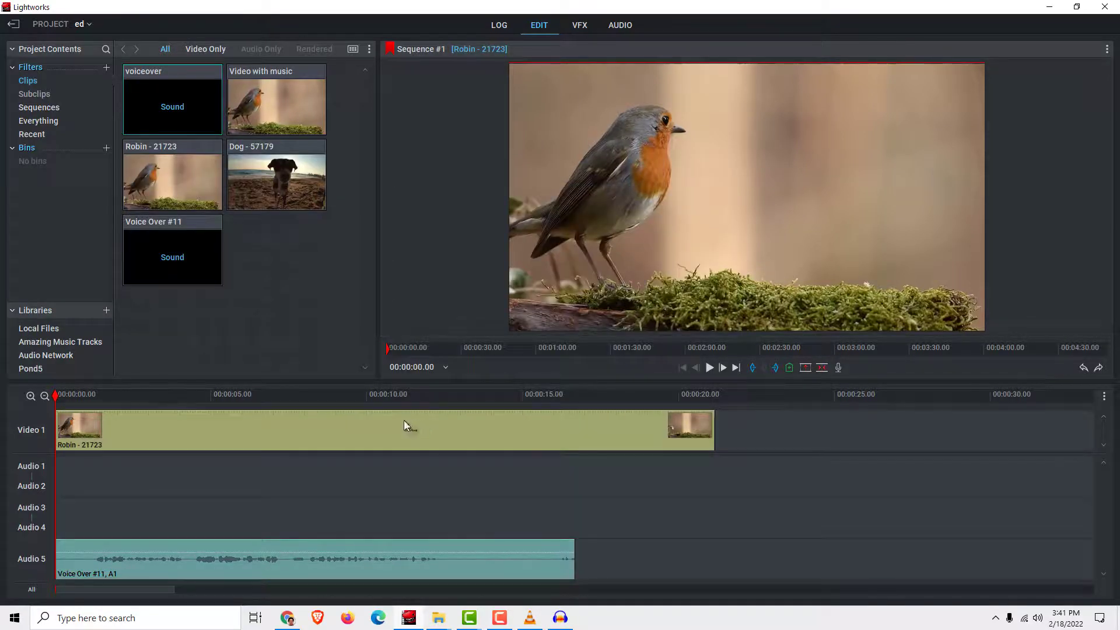
left_click_drag(166, 105, 63, 475)
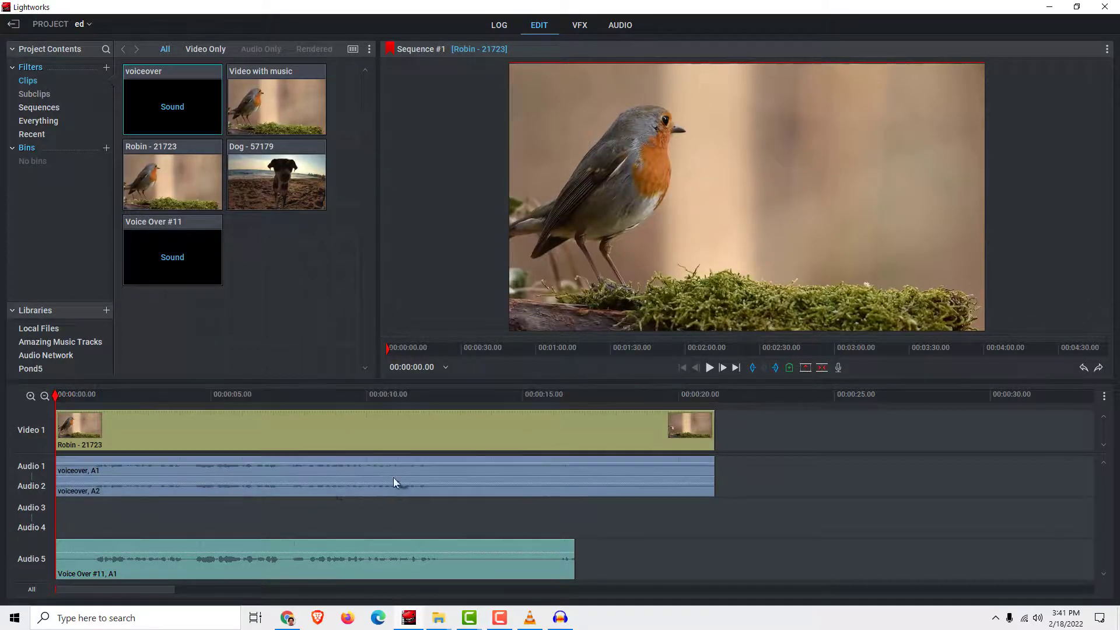
left_click(321, 553)
key("Delete")
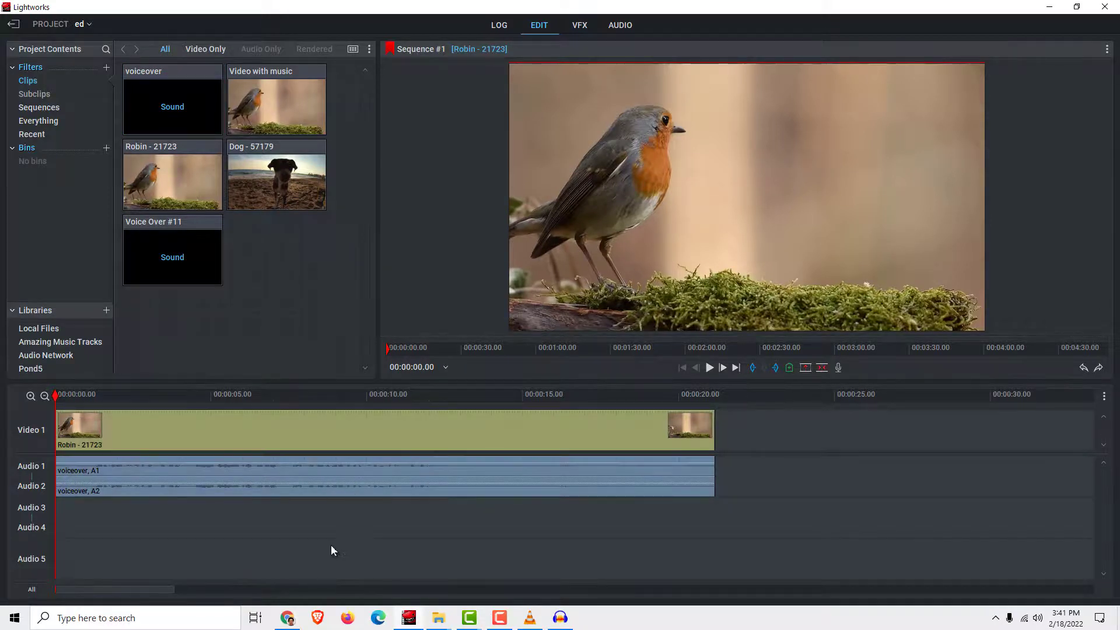